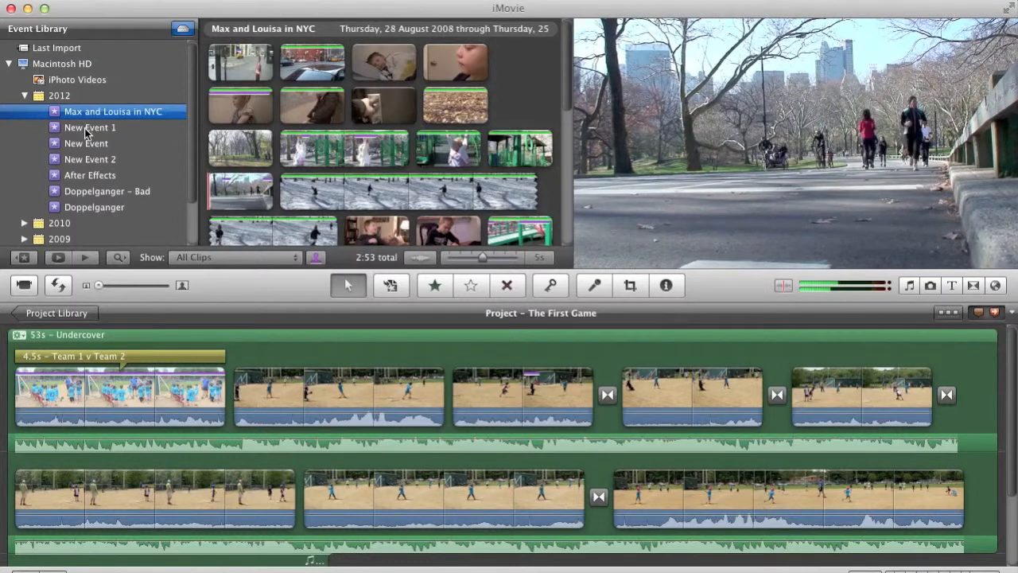
# - View the footage in New Event 1 and New Event, and toggle the Event Library's visibility off and on
pyautogui.click(88, 129)
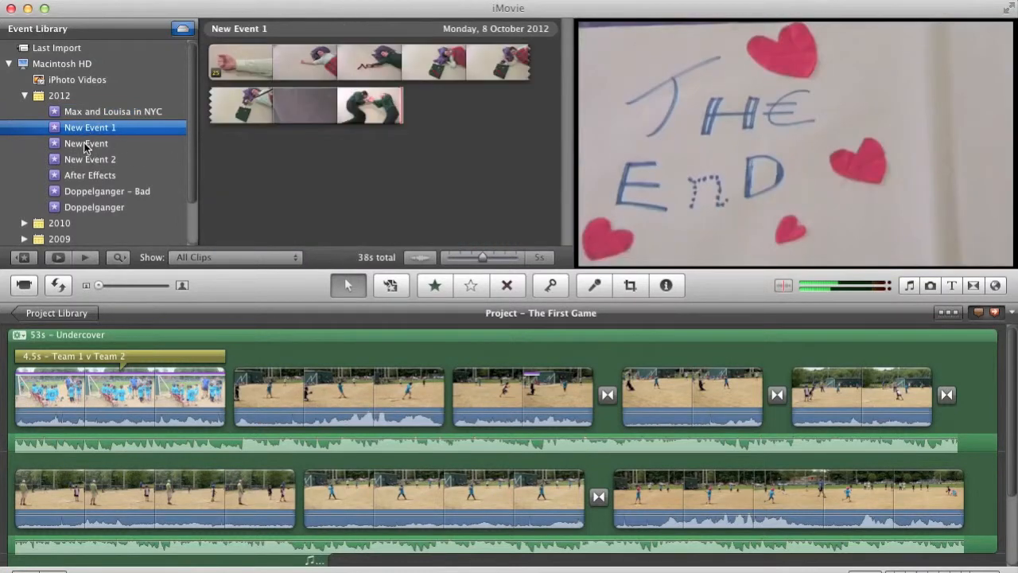
pyautogui.click(86, 146)
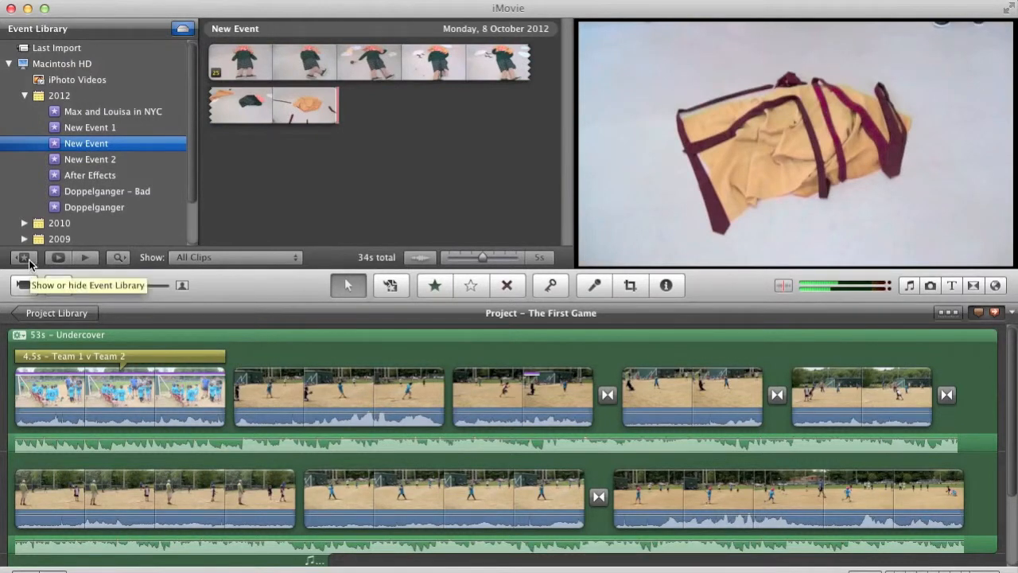
pyautogui.click(24, 258)
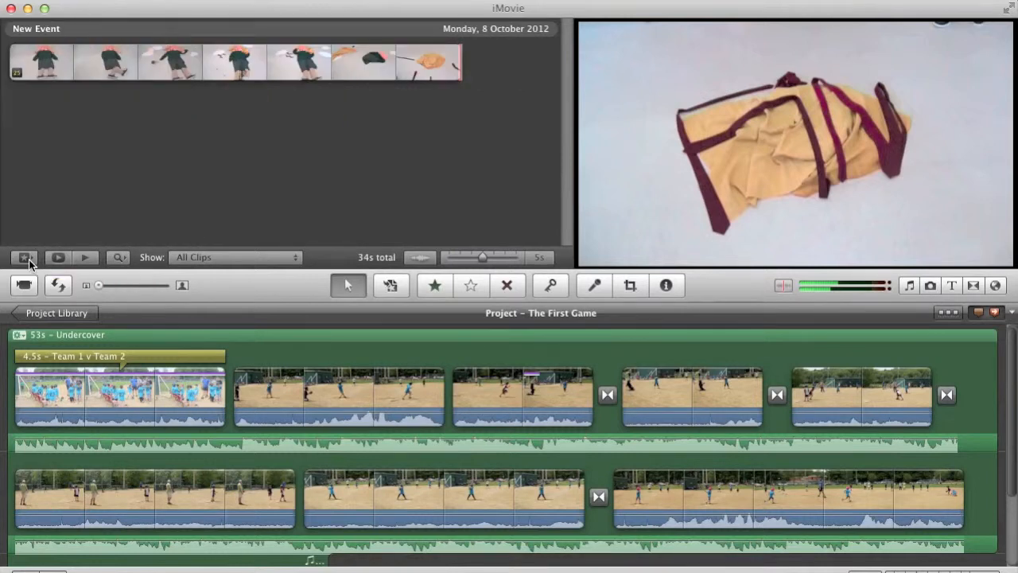
pyautogui.click(27, 260)
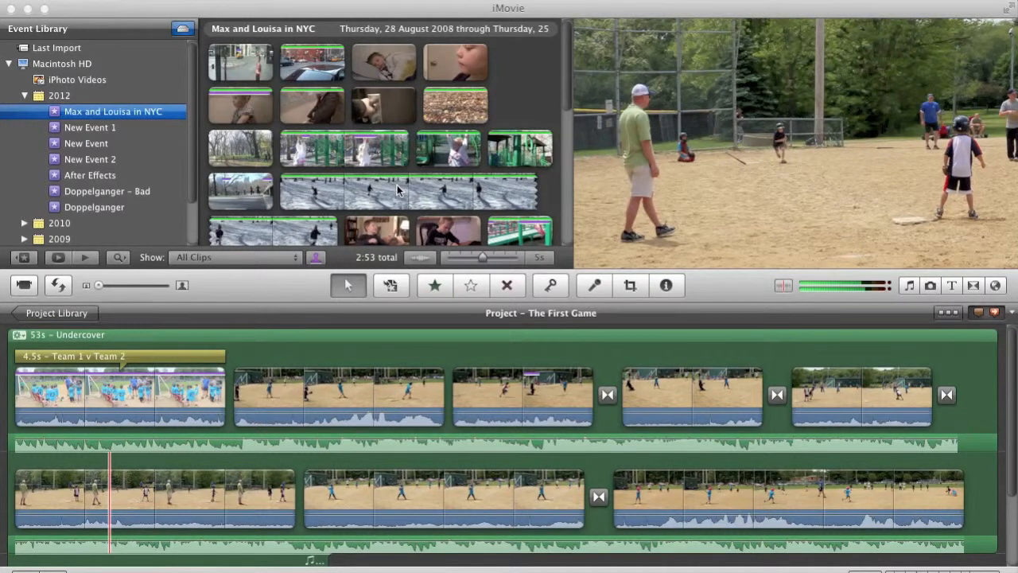
# - Switch The First Game project from stacked rows to the single-row timeline view
pyautogui.click(698, 366)
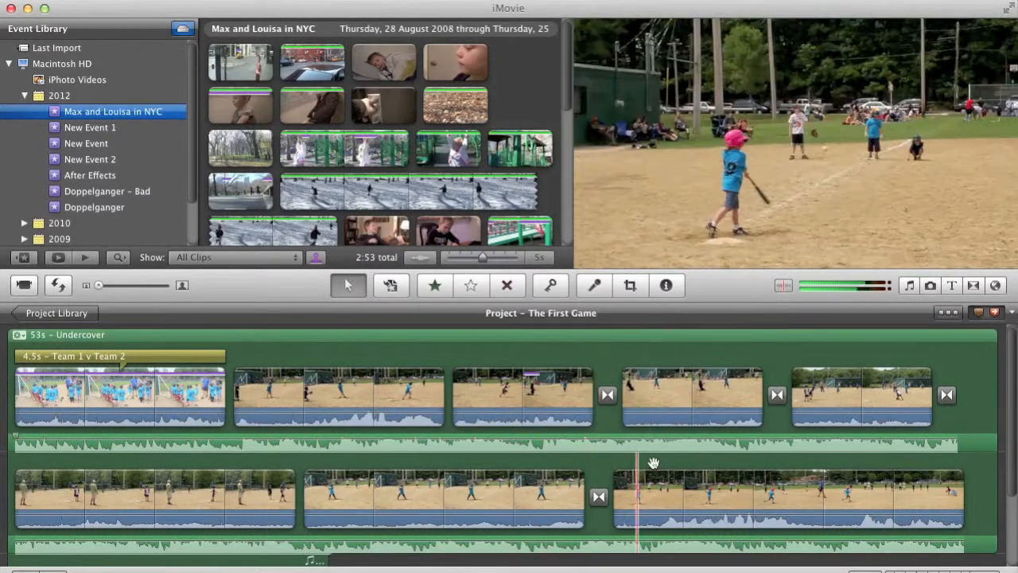
pyautogui.click(959, 313)
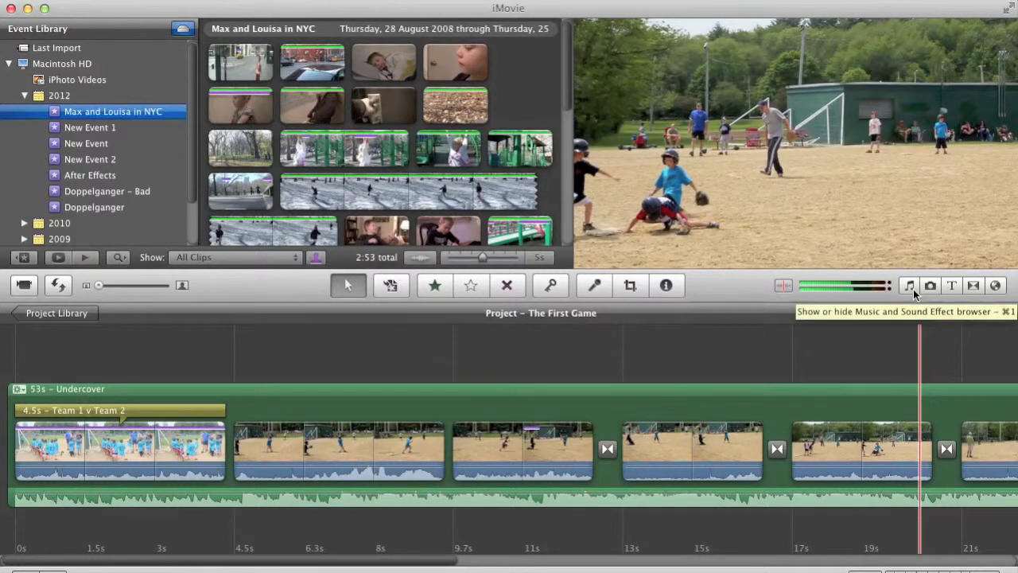
# - Look through the music and sound effects, photos, titles, transitions, and maps and backgrounds browsers, closing the last one
pyautogui.click(909, 285)
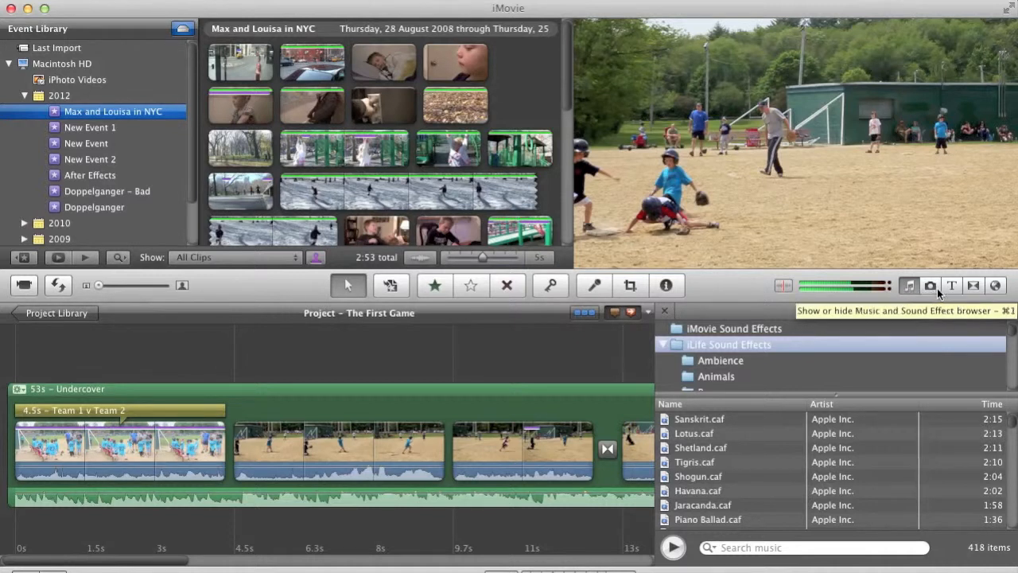
pyautogui.click(936, 288)
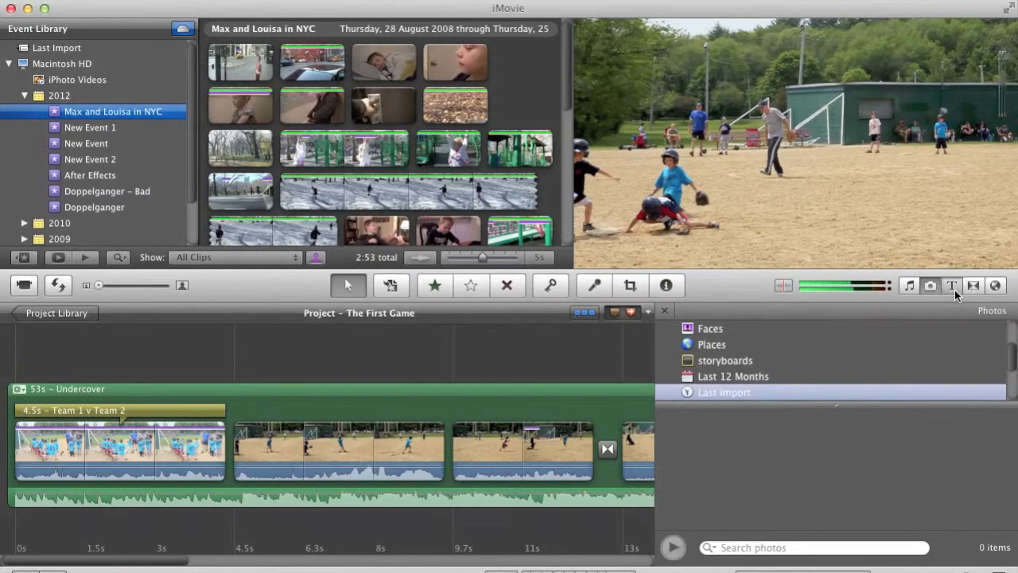
pyautogui.click(956, 287)
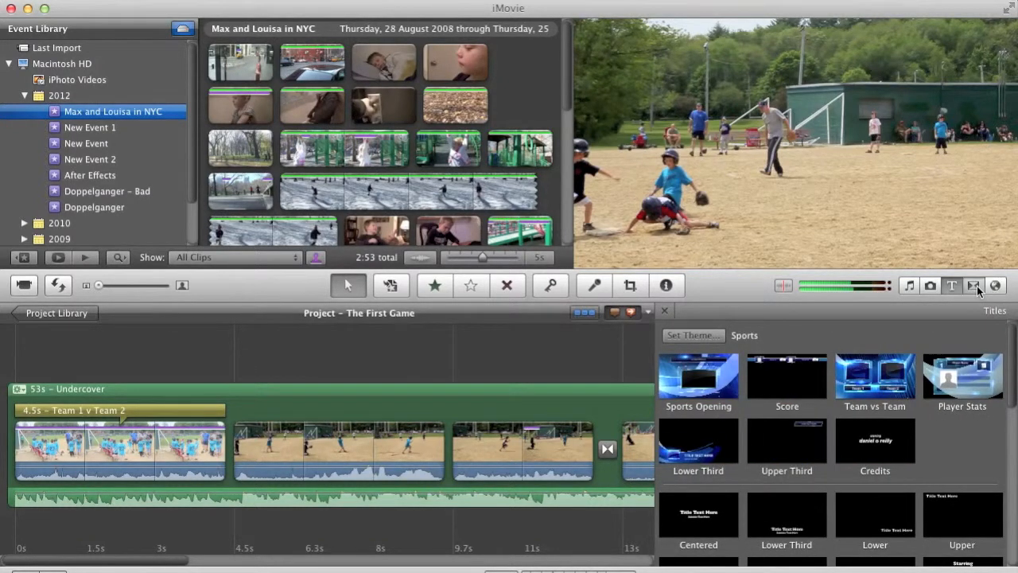
pyautogui.click(977, 285)
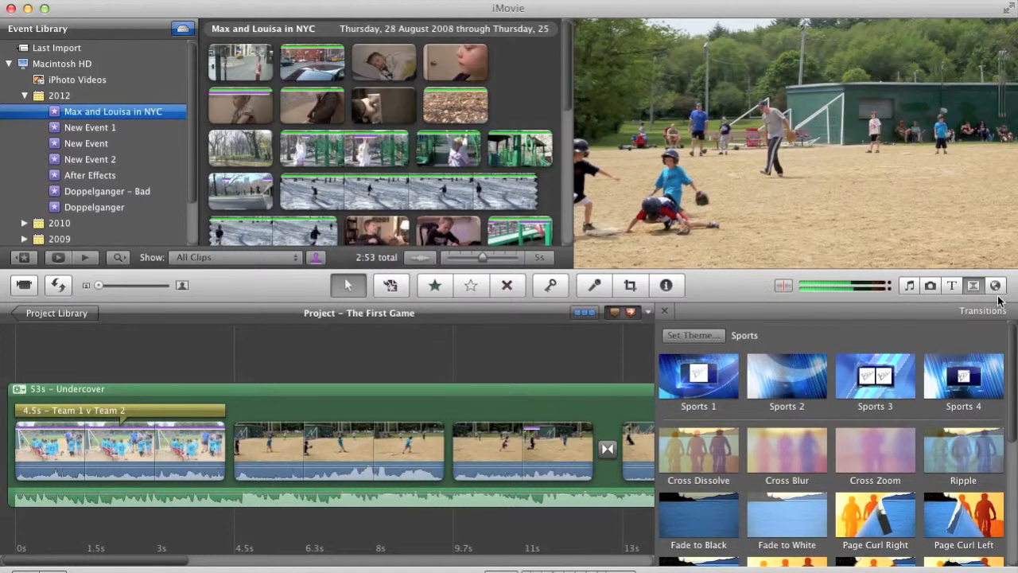
pyautogui.click(996, 287)
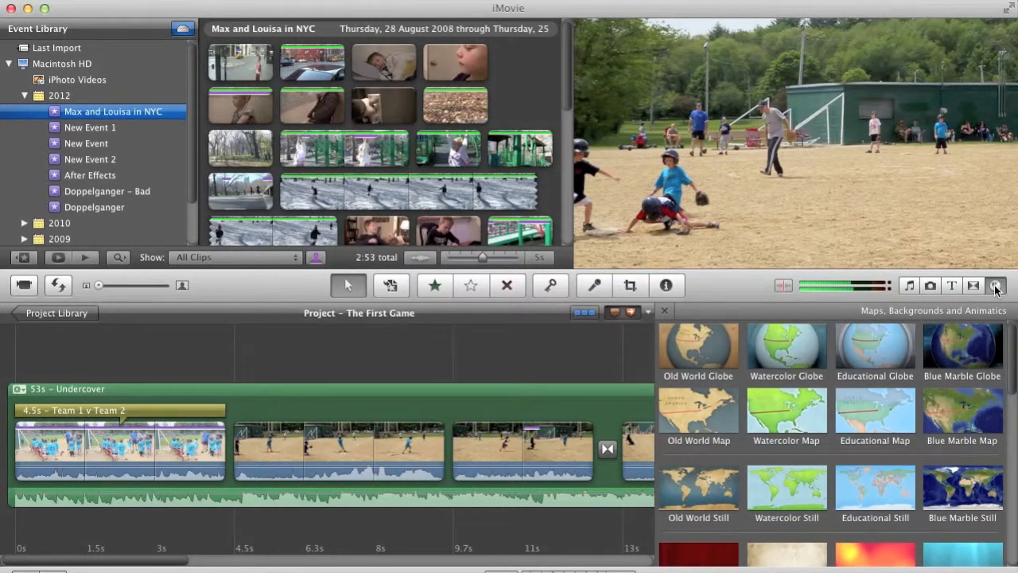
pyautogui.click(995, 287)
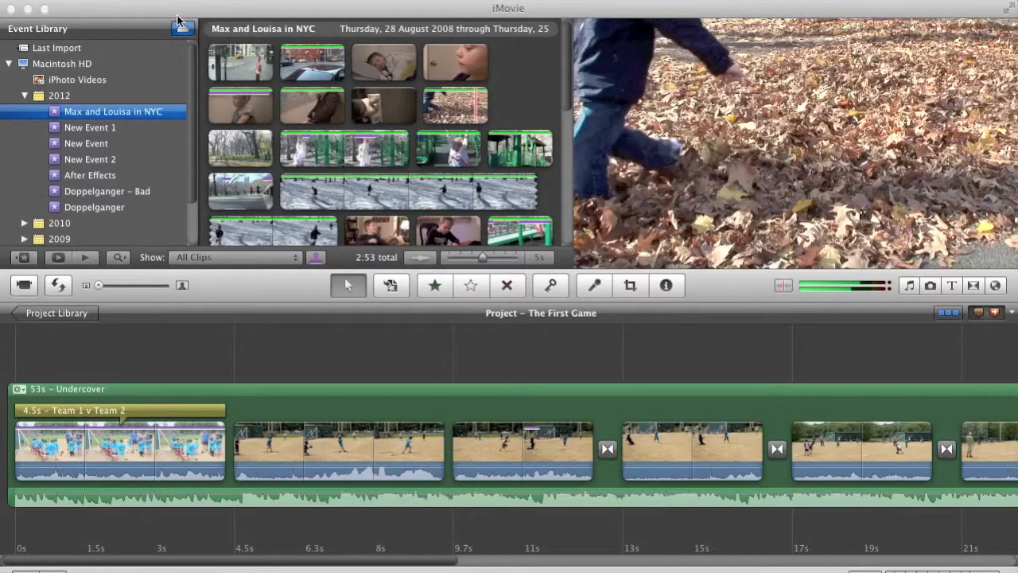
# - Start a new project and name it iMovieTest
pyautogui.click(99, 2)
pyautogui.click(113, 11)
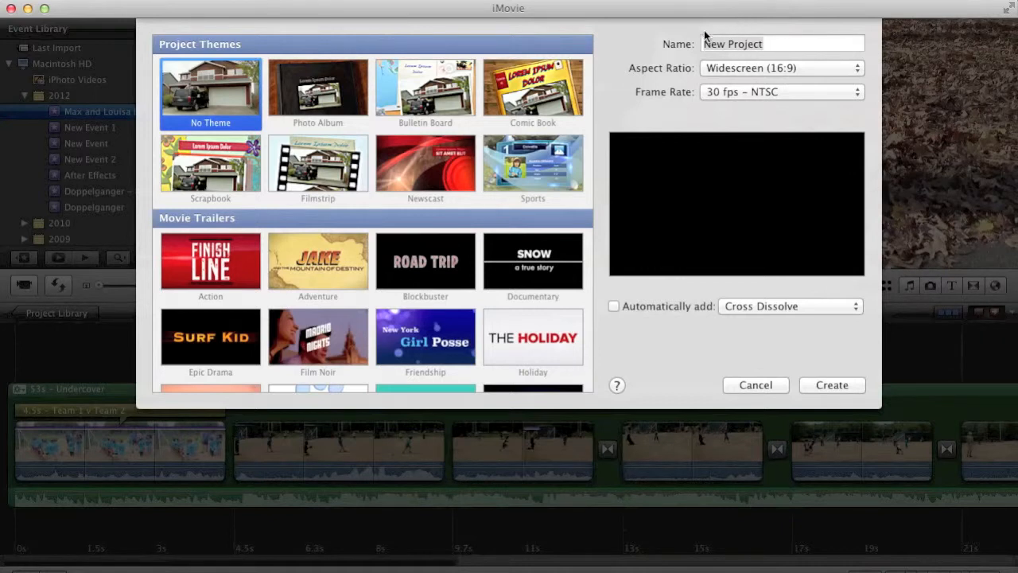
pyautogui.click(770, 42)
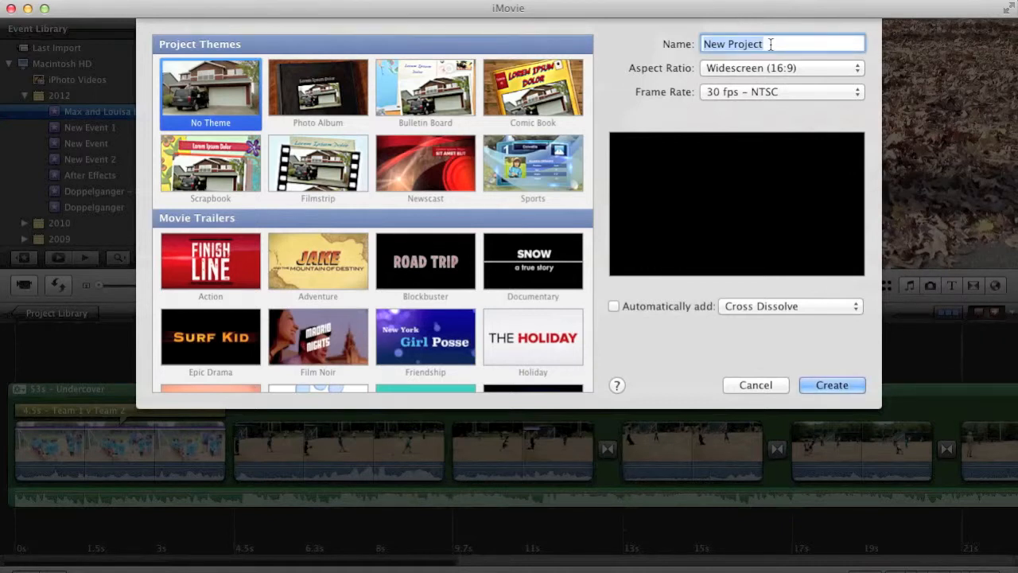
pyautogui.write('iMov')
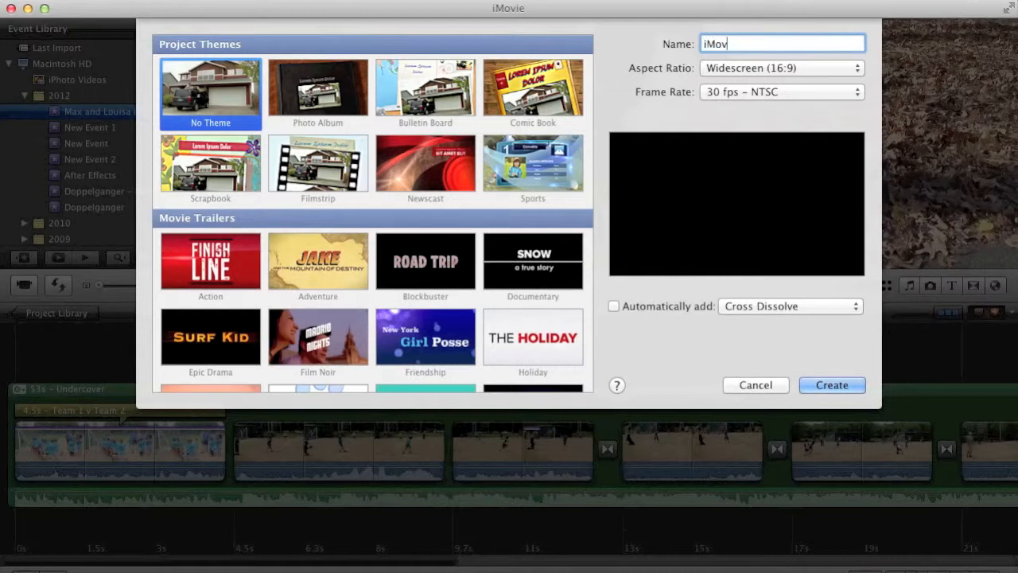
pyautogui.write('ieTest')
# - Keep the new project's aspect ratio at Widescreen (16:9) and set its frame rate to 25 fps - PAL
pyautogui.click(858, 74)
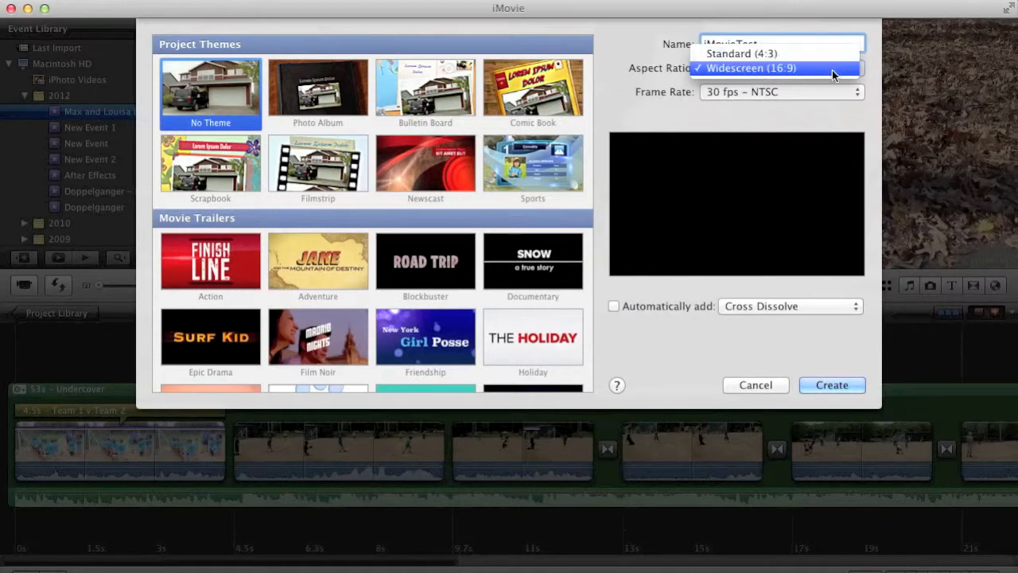
pyautogui.click(832, 70)
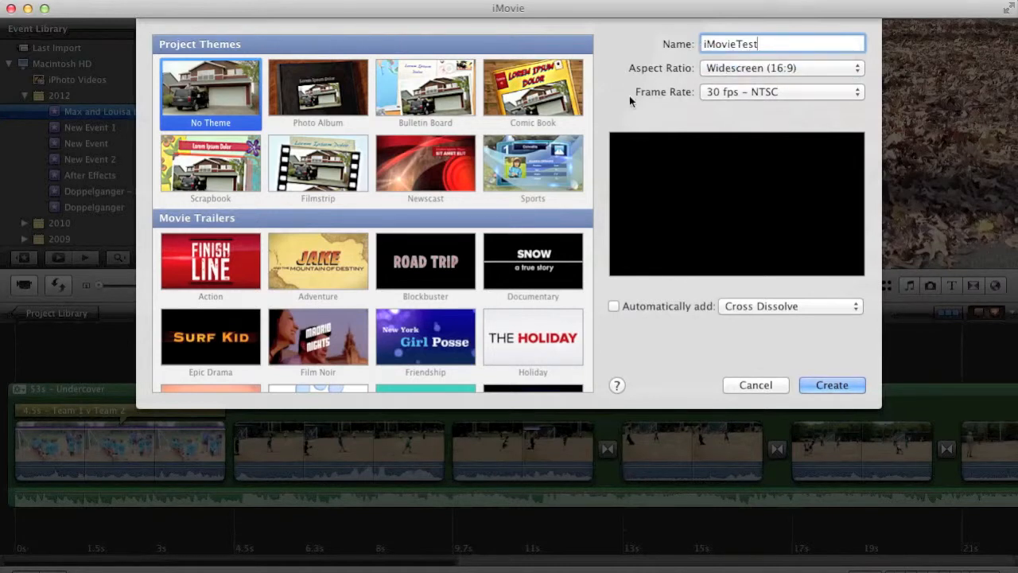
pyautogui.click(853, 93)
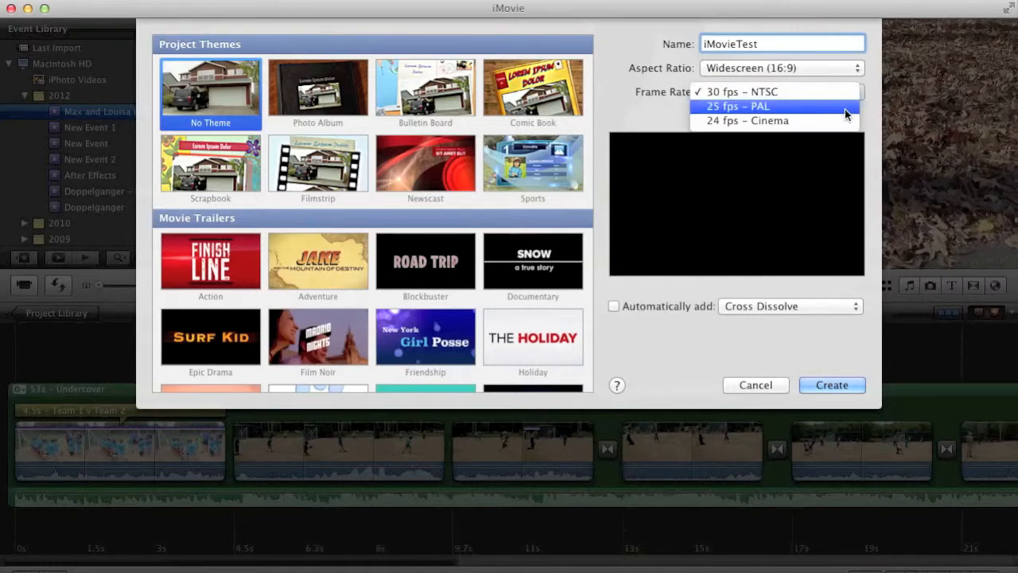
pyautogui.click(845, 109)
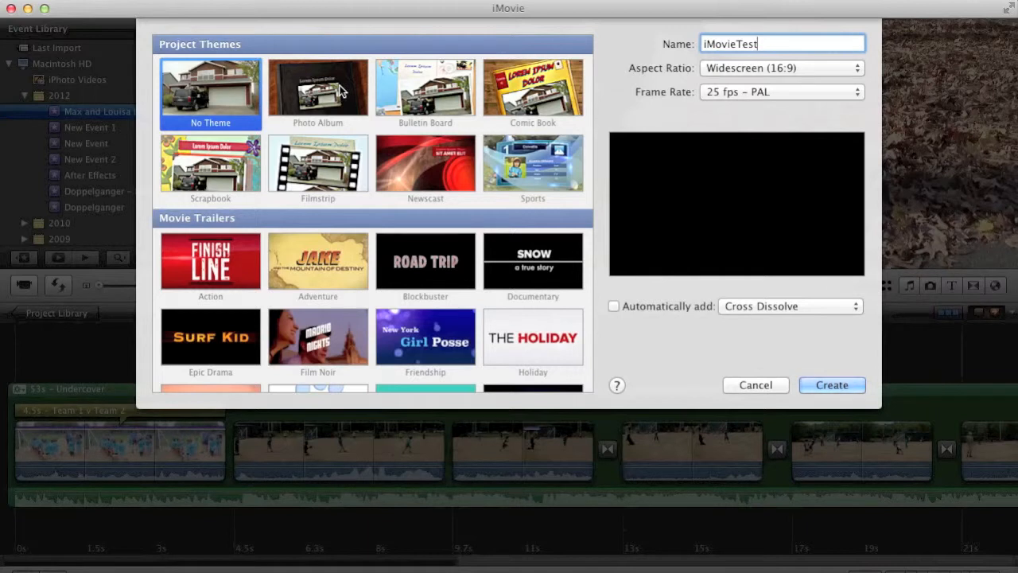
# - Look through the project themes and movie trailers, and create the project with No Theme
pyautogui.scroll(-3, 481, 261)
pyautogui.scroll(-5, 481, 257)
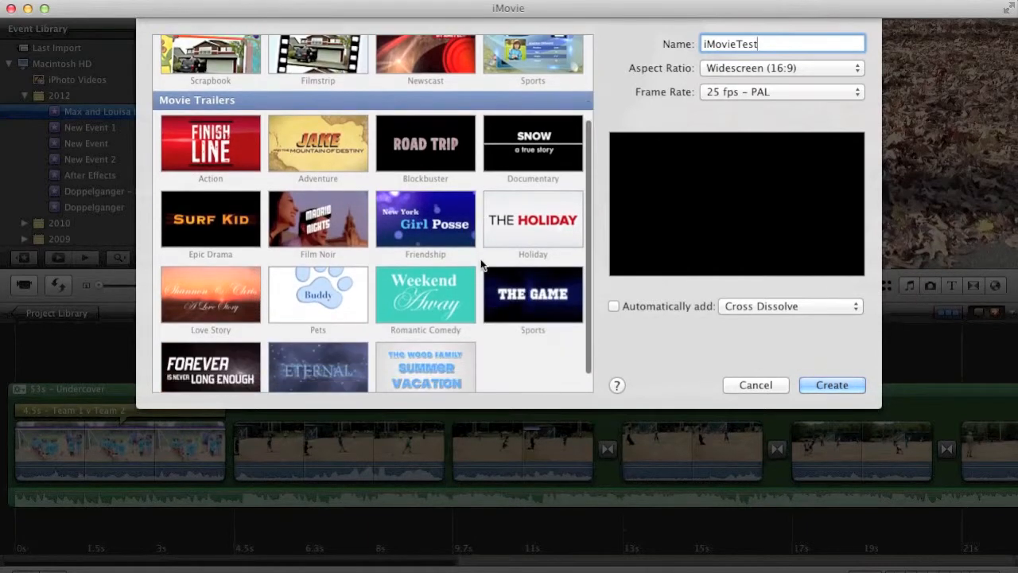
pyautogui.scroll(8, 479, 258)
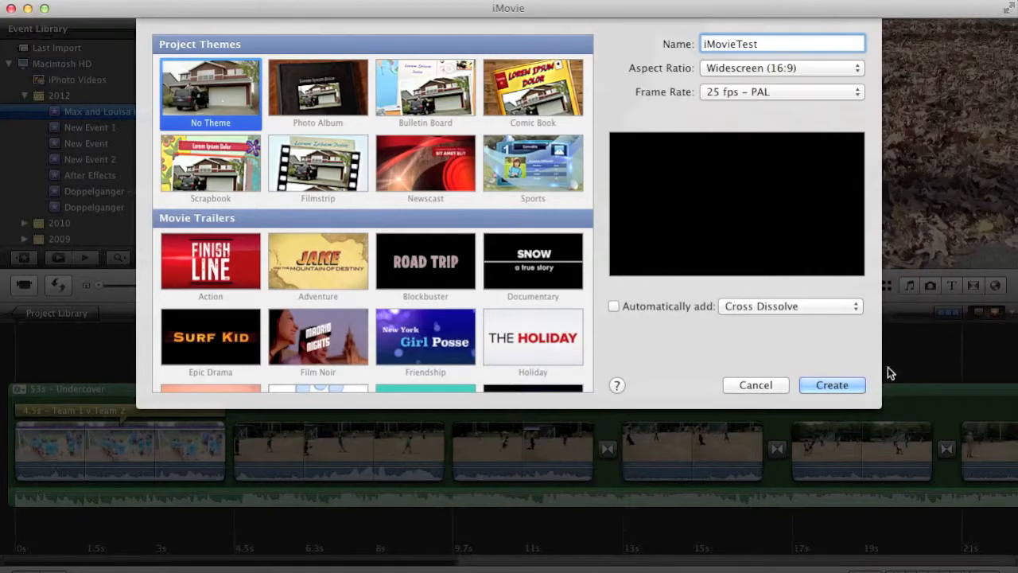
pyautogui.click(834, 385)
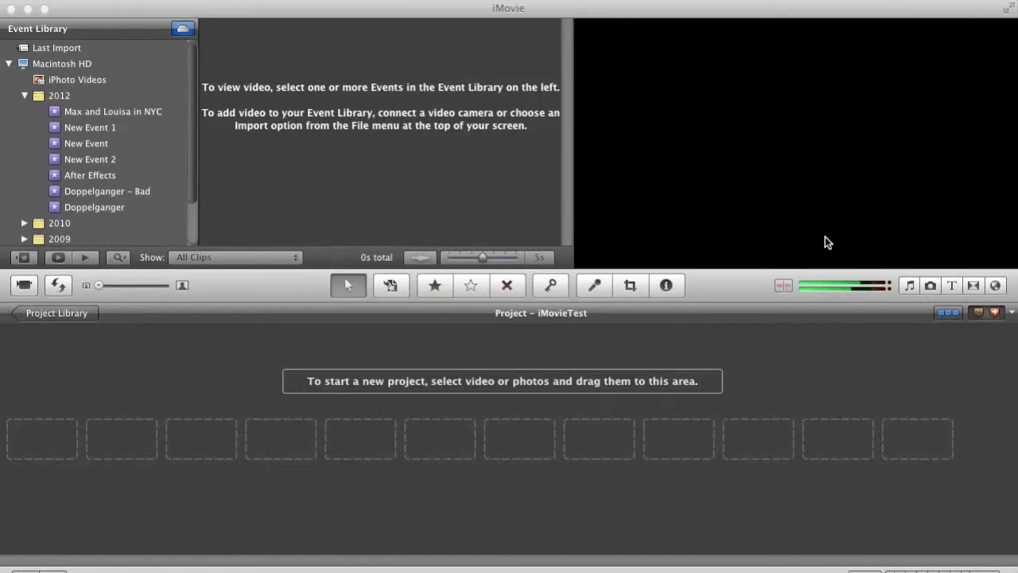
# - Open the camera import in manual mode and mark only the 1:04, first 27s and 23s clips for import
pyautogui.click(24, 285)
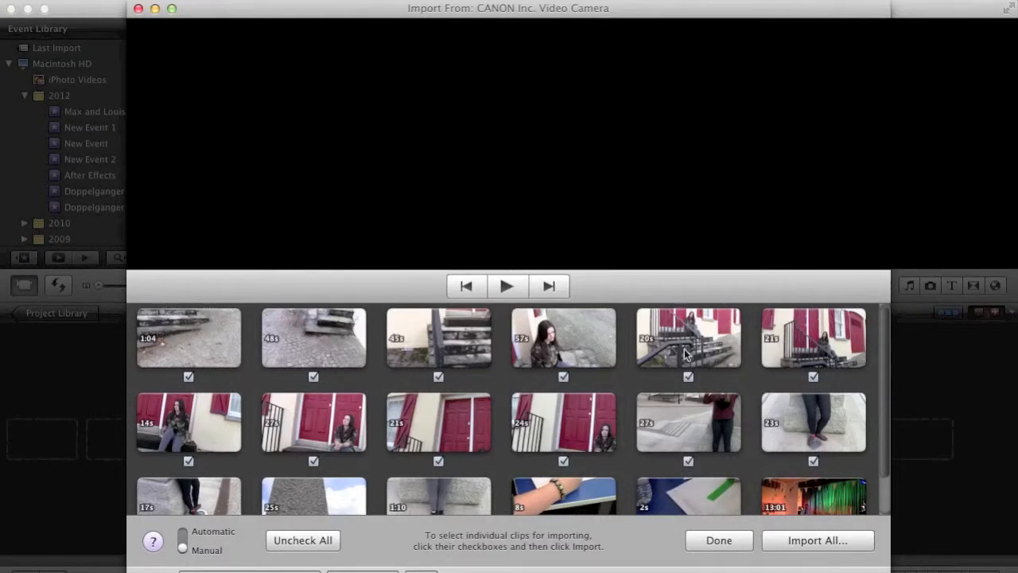
pyautogui.click(183, 533)
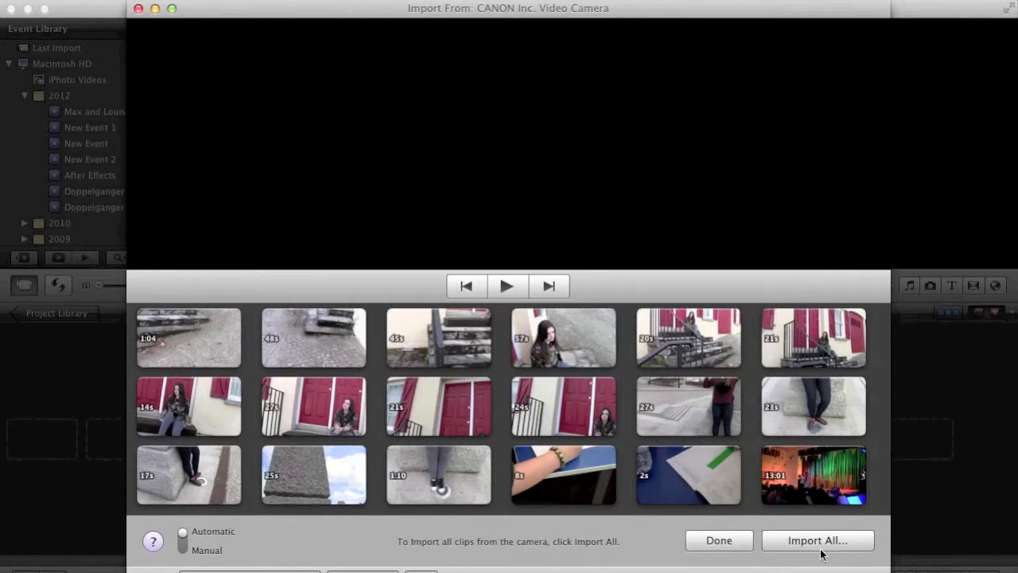
pyautogui.click(182, 549)
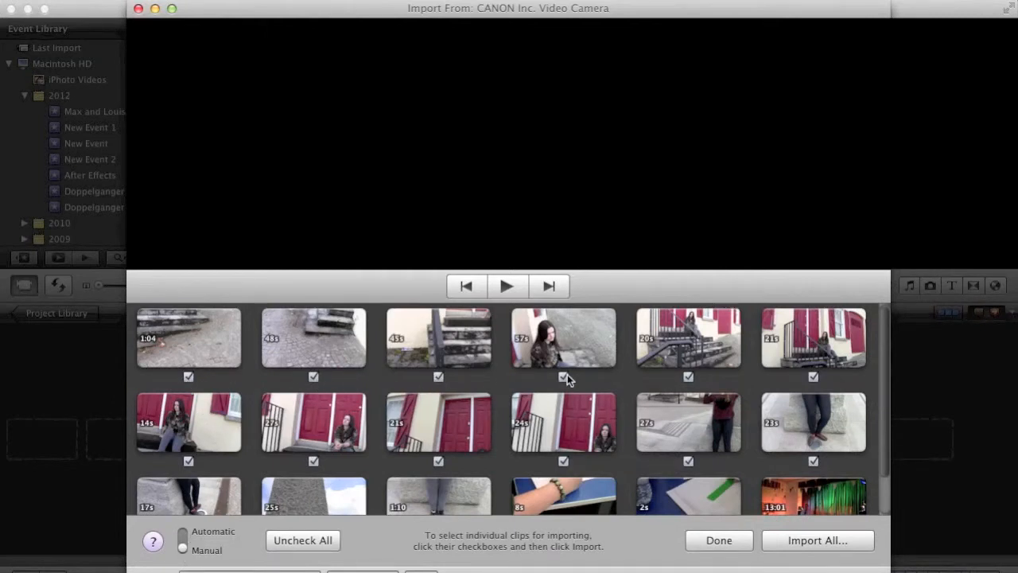
pyautogui.click(320, 546)
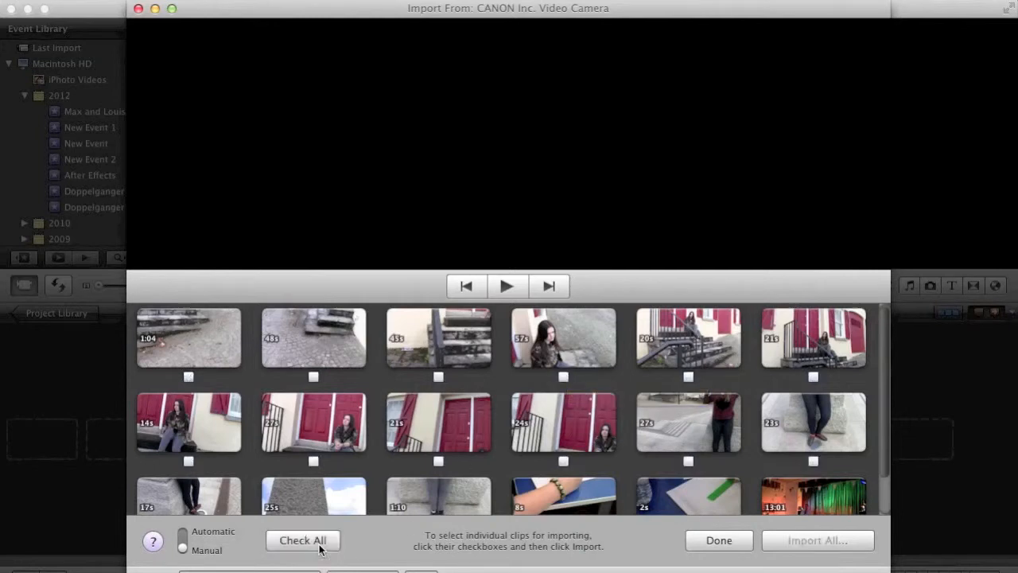
pyautogui.click(189, 377)
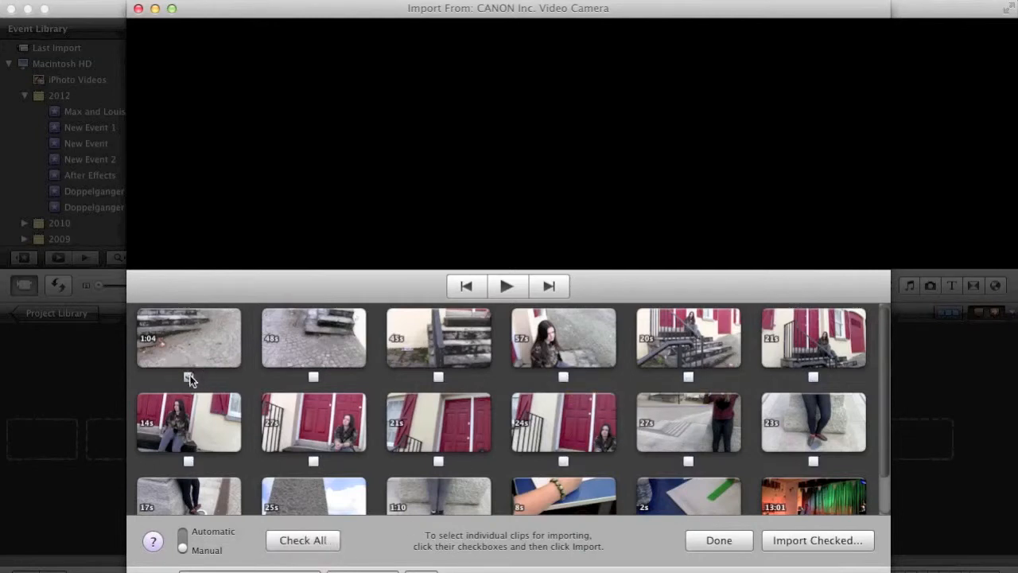
pyautogui.click(314, 460)
# - Import the checked clips into a new Event named iMOvieTest, with video optimized at Large - 960x540
pyautogui.click(809, 542)
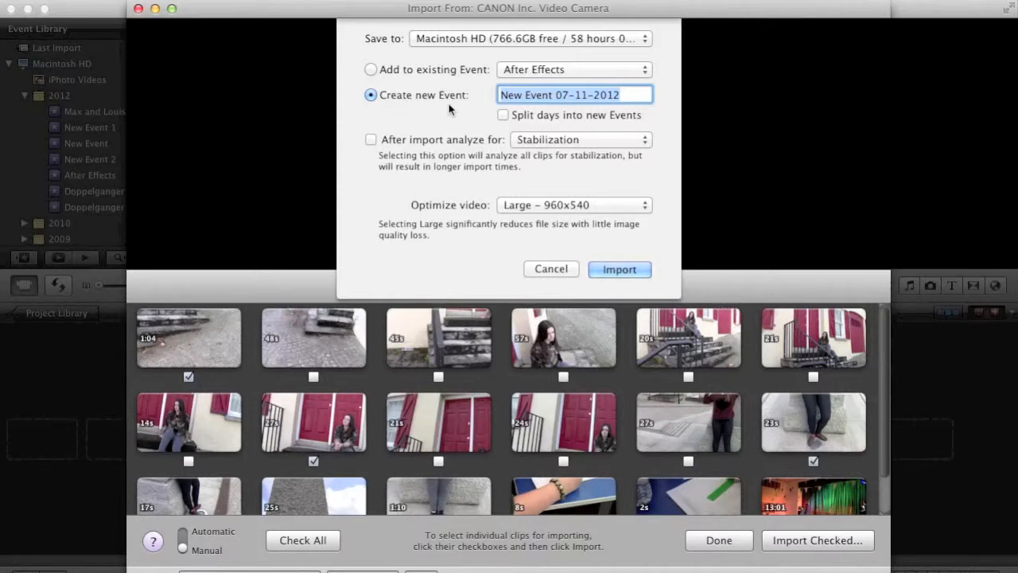
pyautogui.write('iMOvie')
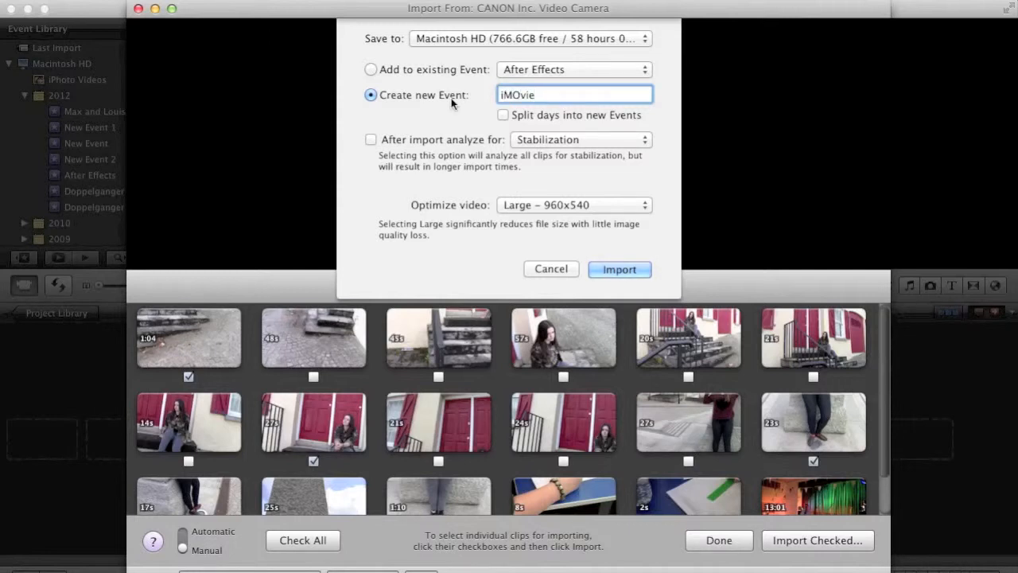
pyautogui.write('Test')
pyautogui.click(634, 207)
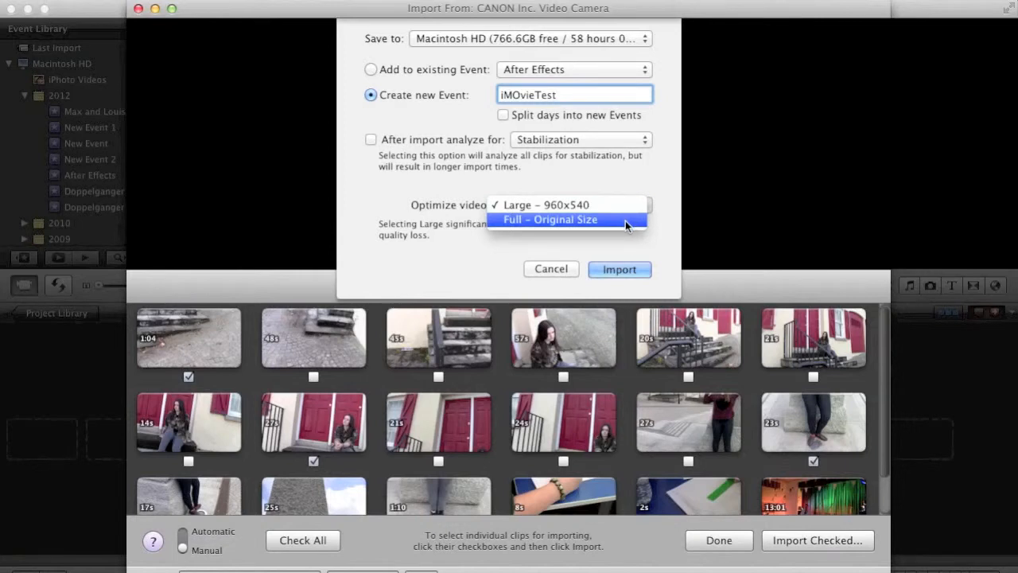
pyautogui.click(619, 208)
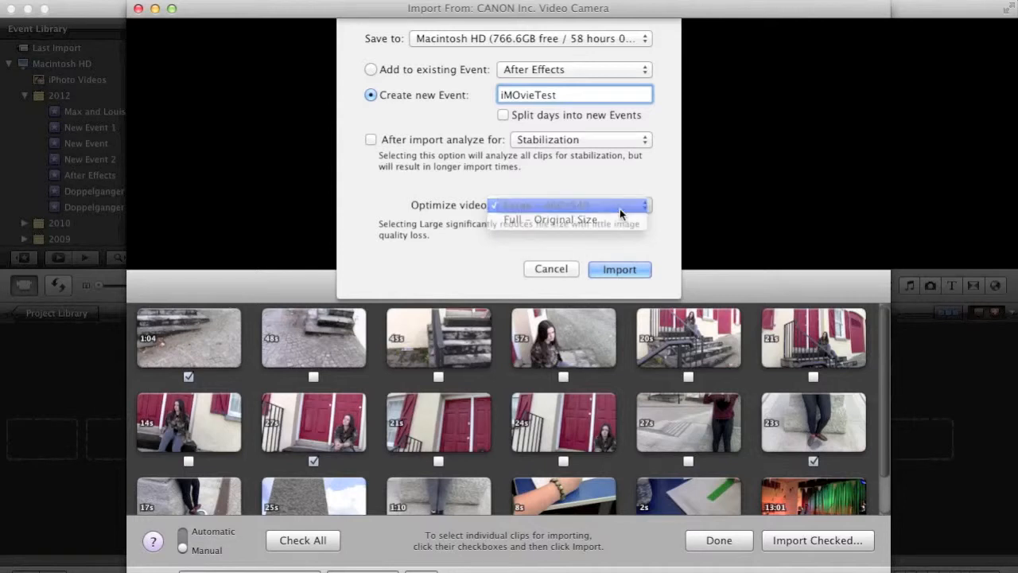
pyautogui.click(620, 270)
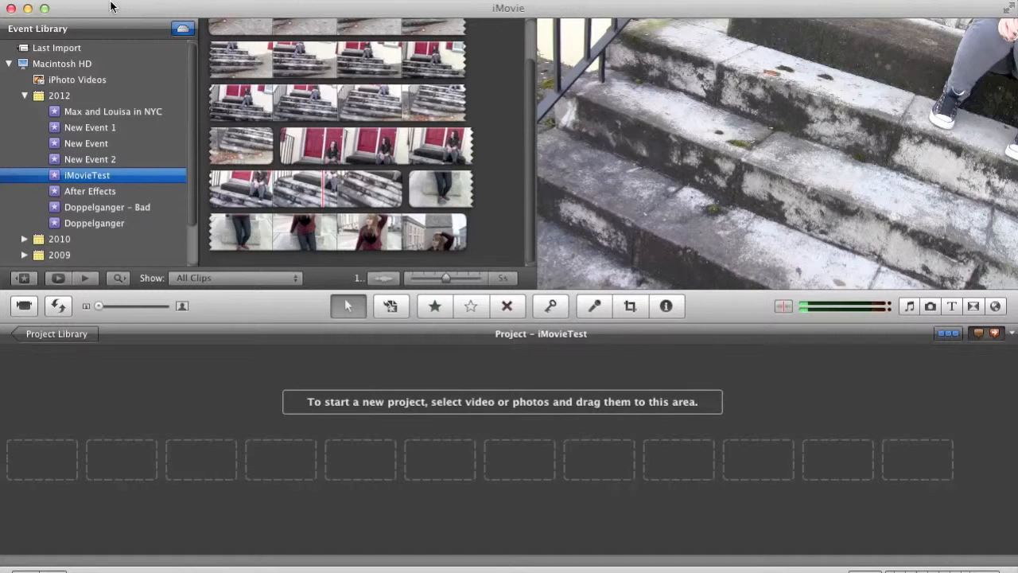
# - Start importing existing movies and browse to the good subfolder of the digital video in the classroom folder on the Desktop
pyautogui.click(112, 1)
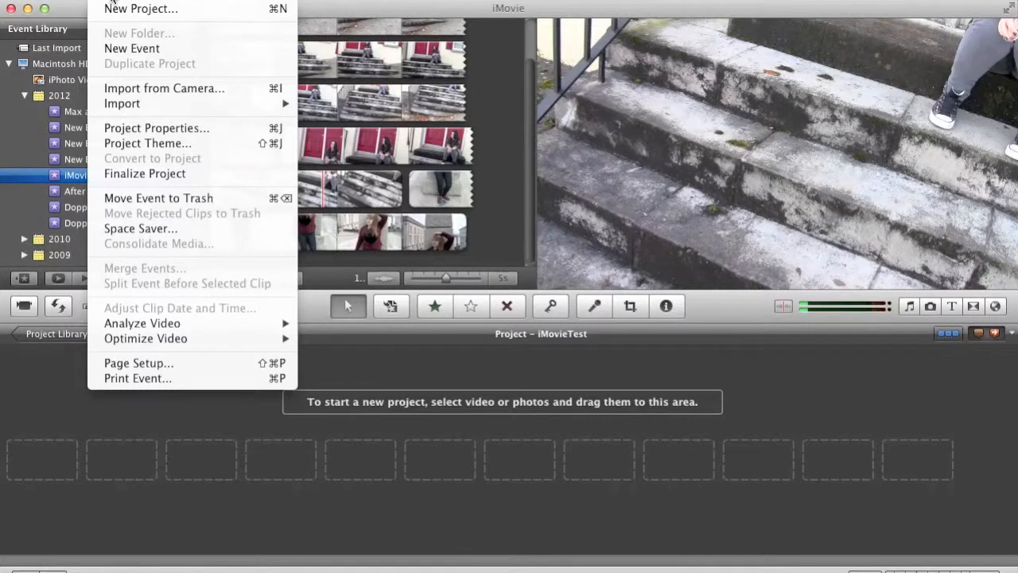
pyautogui.moveTo(112, 109)
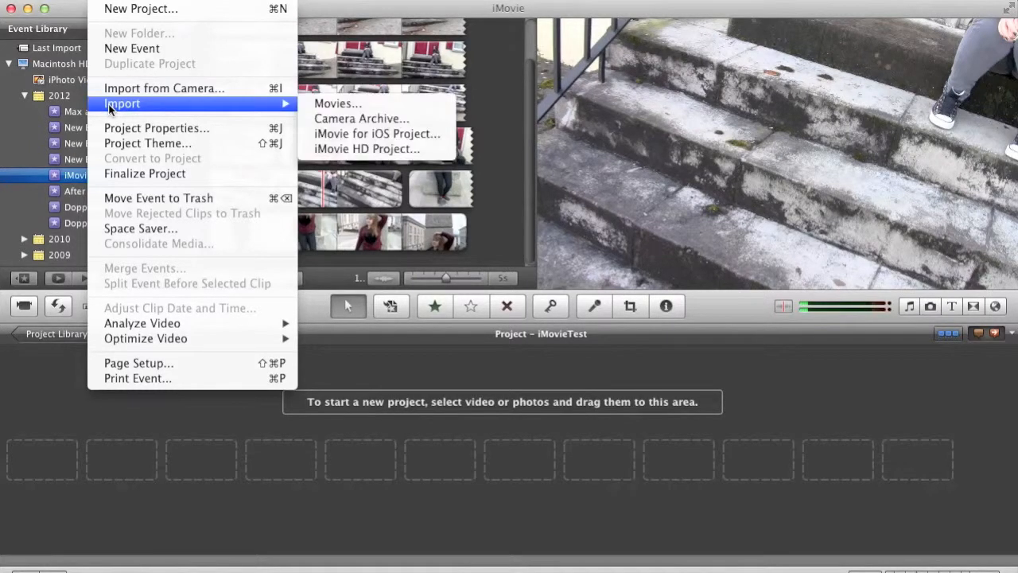
pyautogui.click(321, 104)
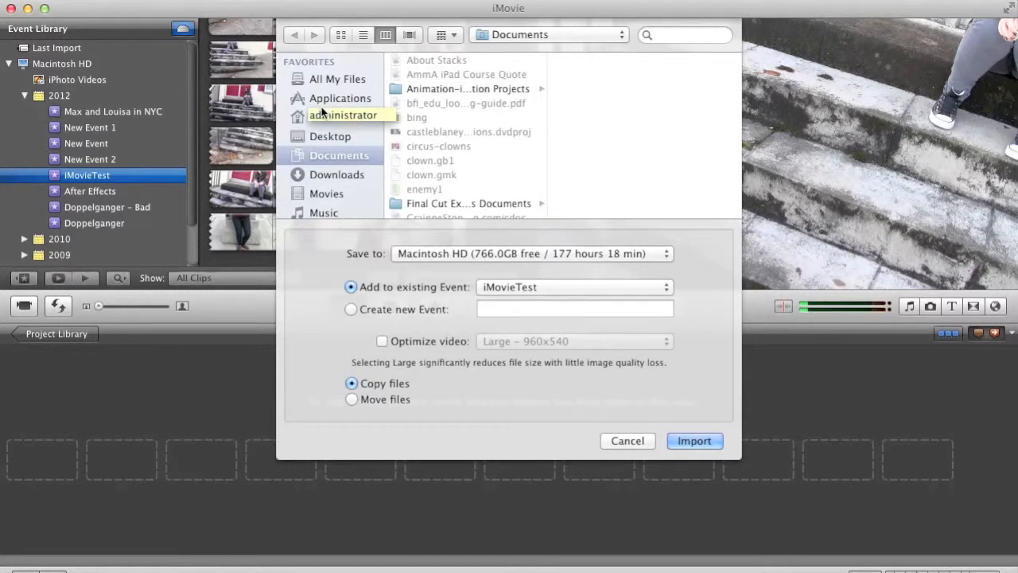
pyautogui.click(347, 137)
pyautogui.scroll(-2, 496, 177)
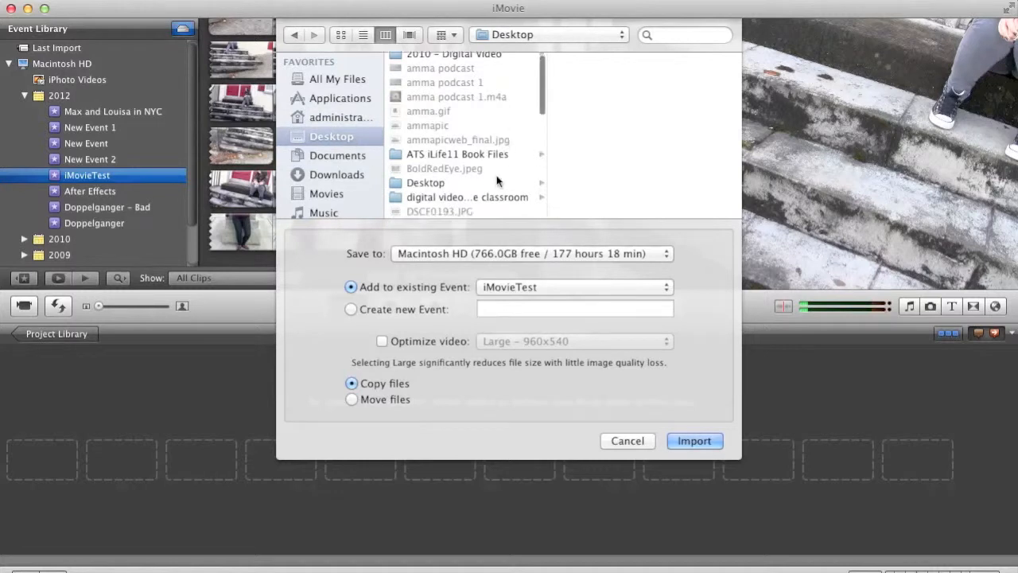
pyautogui.click(496, 178)
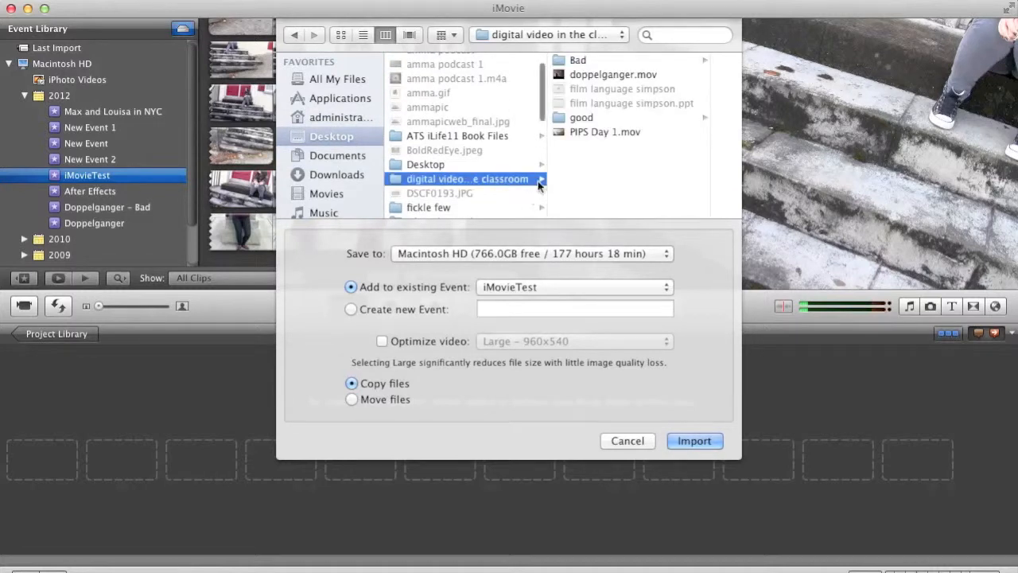
pyautogui.click(574, 119)
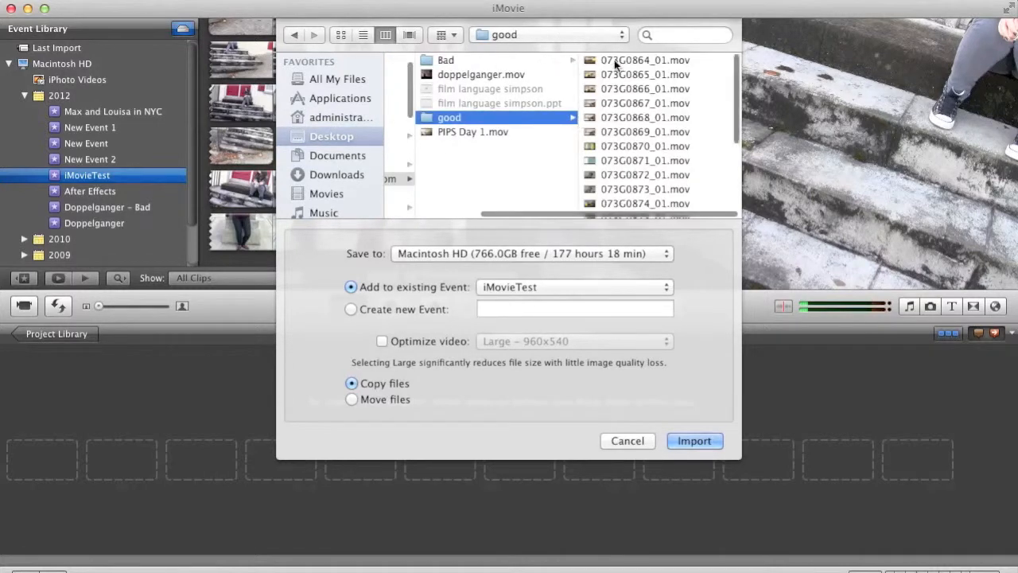
# - Import a copy of 073G0864_01.mov into the existing Event iMovieTest, with video optimized at Large - 960x540
pyautogui.click(615, 60)
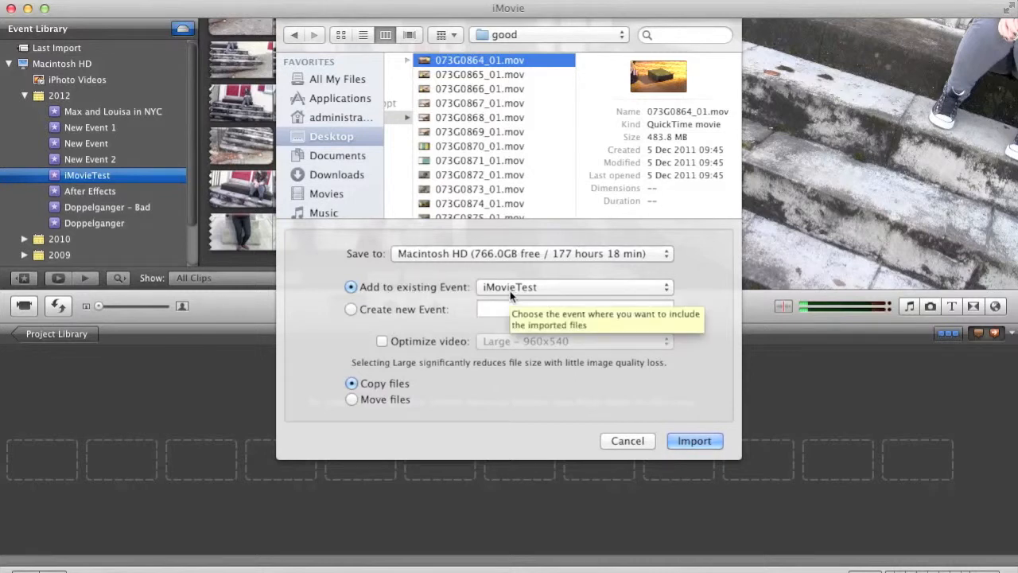
pyautogui.click(382, 341)
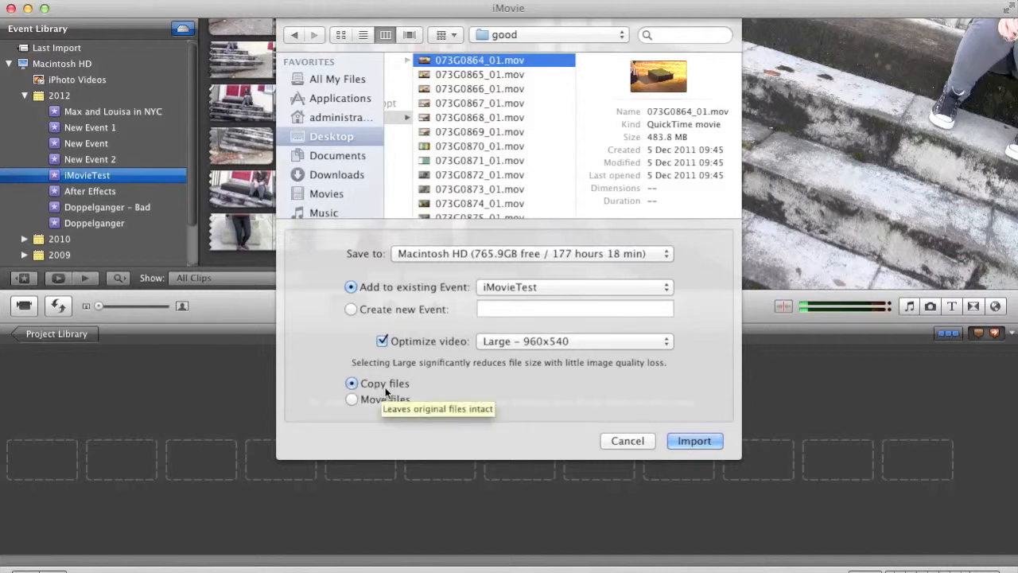
pyautogui.click(695, 442)
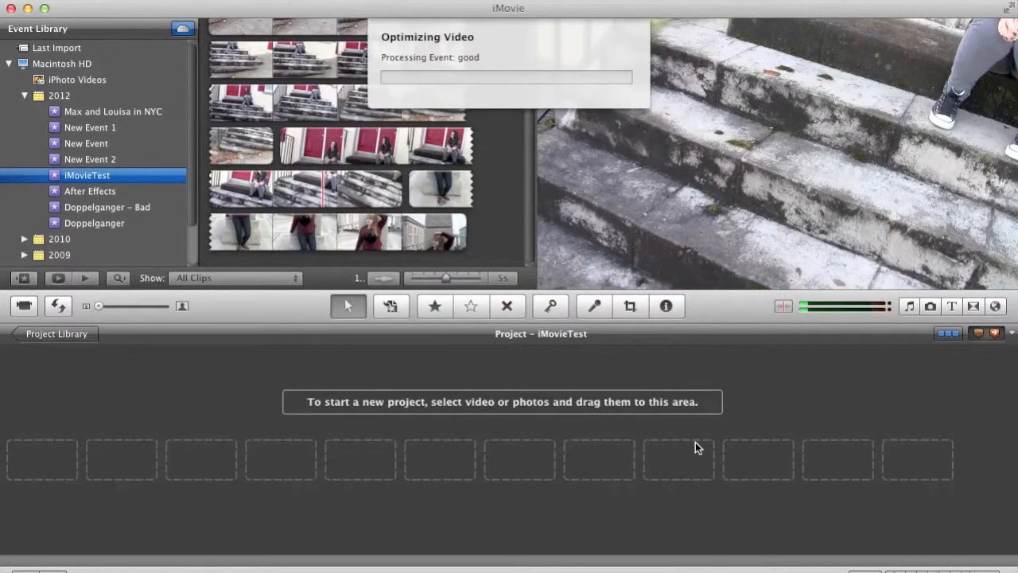